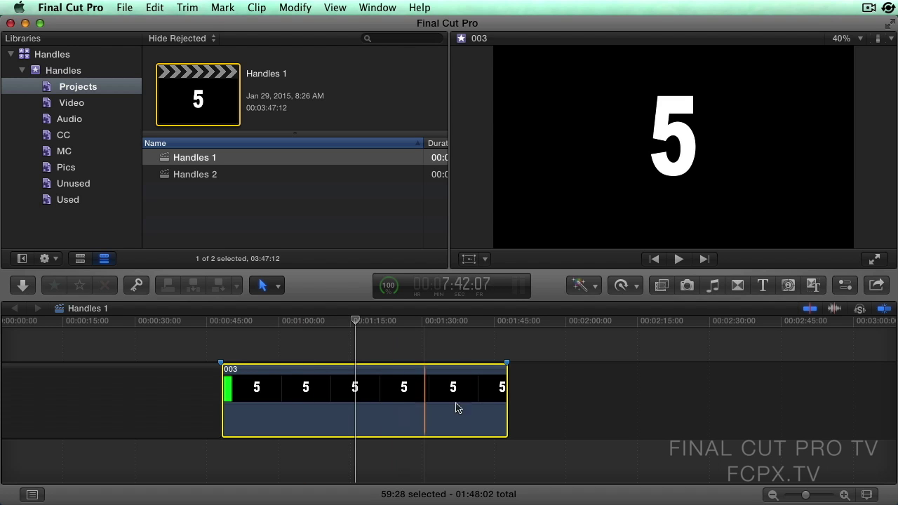
# Drag clip 003's edges back to its original 59:27 length, then select the clip
pyautogui.moveTo(505, 397)
pyautogui.mouseDown()
pyautogui.moveTo(580, 396)
pyautogui.moveTo(507, 395)
pyautogui.mouseUp()
pyautogui.moveTo(225, 388); pyautogui.dragTo(222, 391)
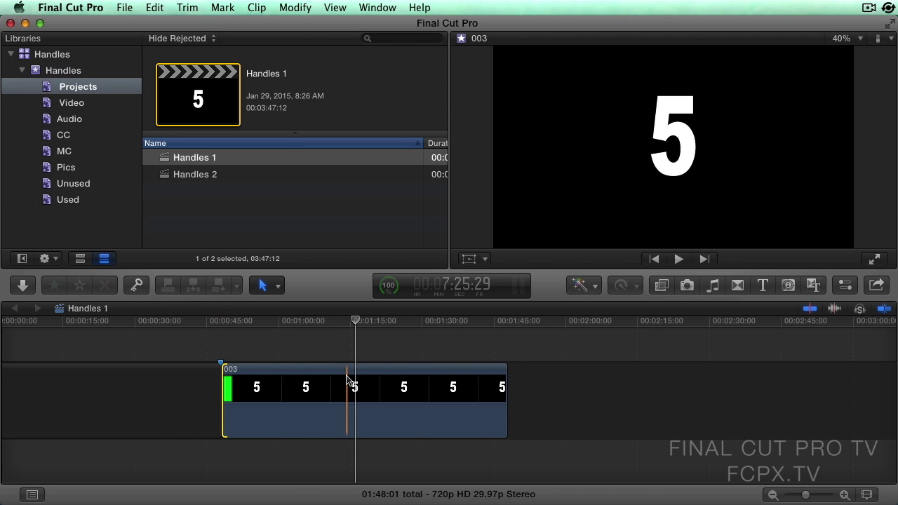
pyautogui.click(347, 381)
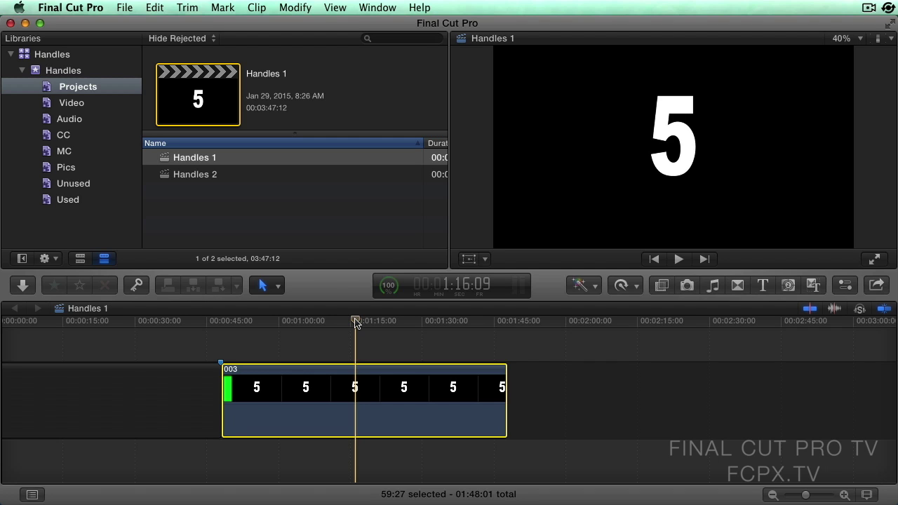
# Bring up Change Duration for clip 003, showing its 59:27 length ready for editing
pyautogui.press('Down')
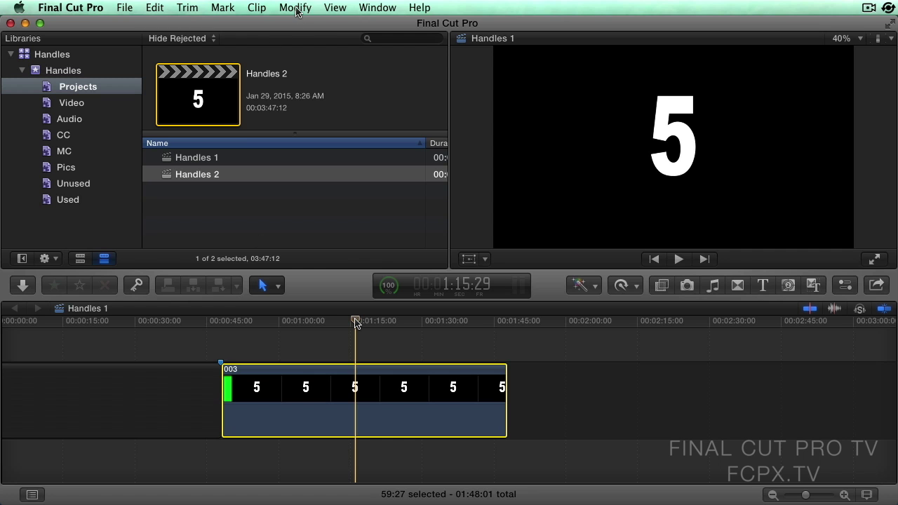
pyautogui.click(296, 8)
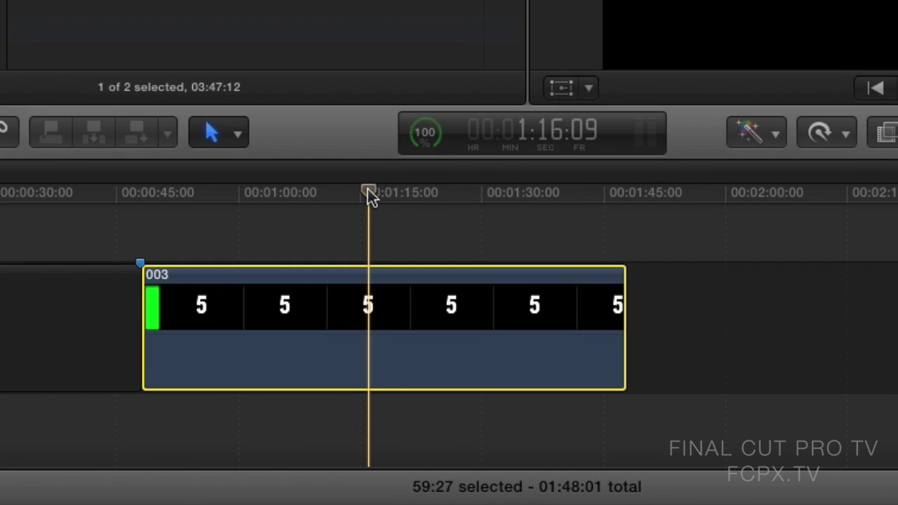
pyautogui.hotkey('ctrl', 'd')
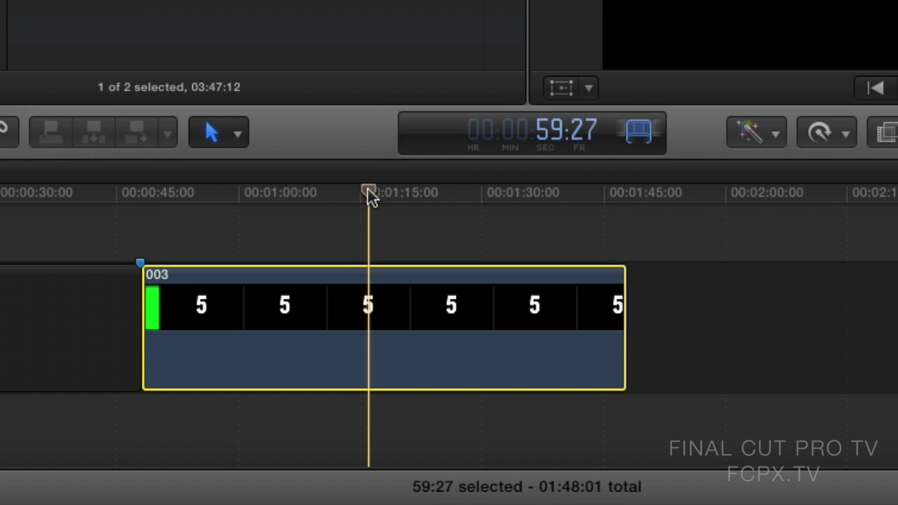
# Lengthen clip 003 by +10:00 to 1:09:27, revealing orange frames at its end
pyautogui.write('+')
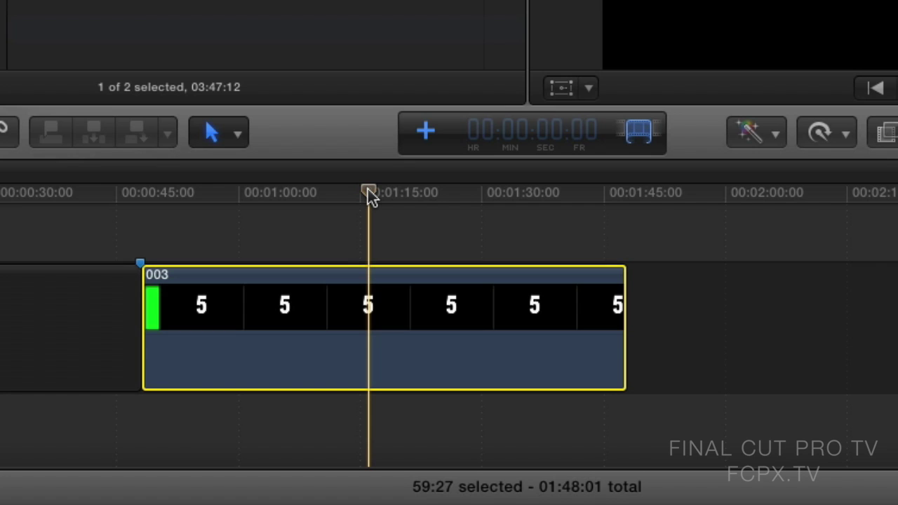
pyautogui.write('10:00')
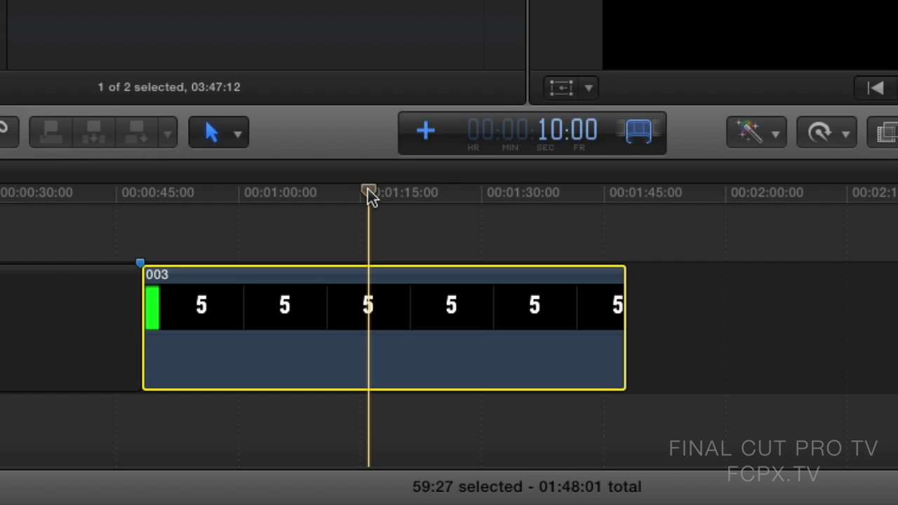
pyautogui.press('Return')
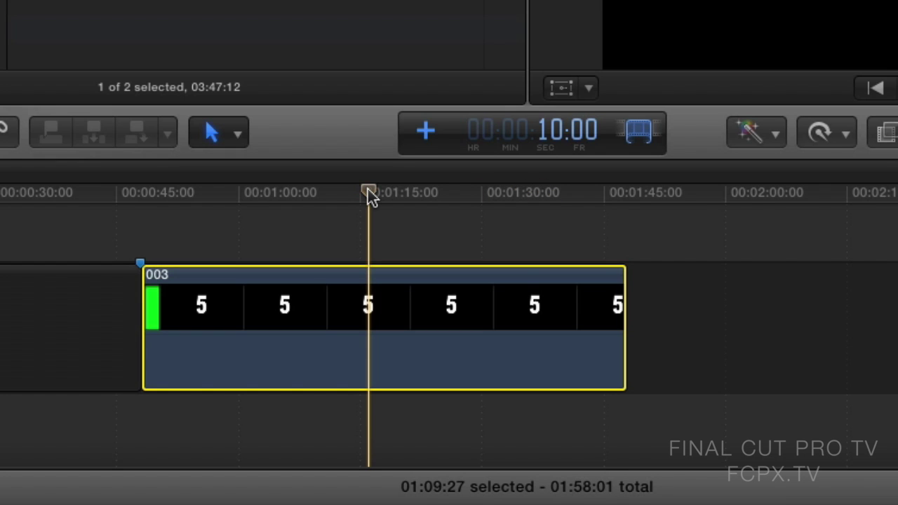
pyautogui.press('Return')
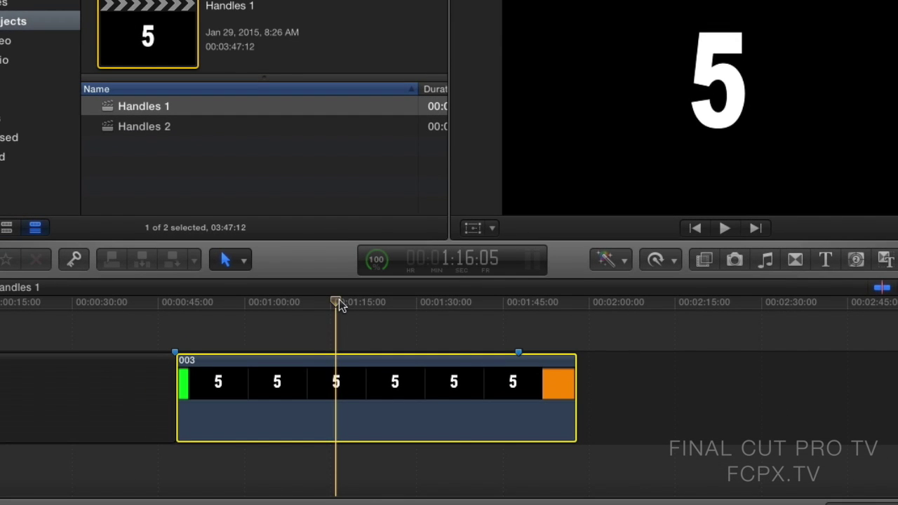
# Reverse clip 003, add ten seconds (+1000), then reverse it back to forward playback
pyautogui.click(672, 264)
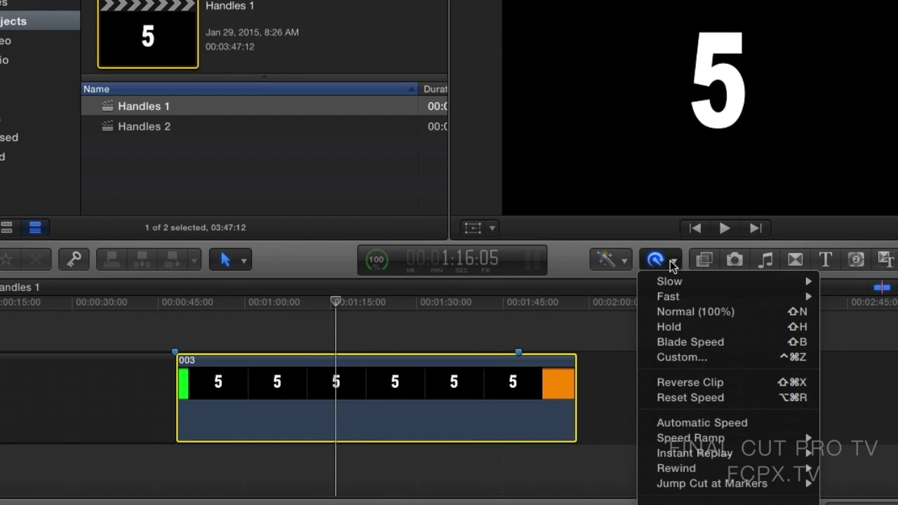
pyautogui.click(710, 385)
pyautogui.hotkey('ctrl', 'd')
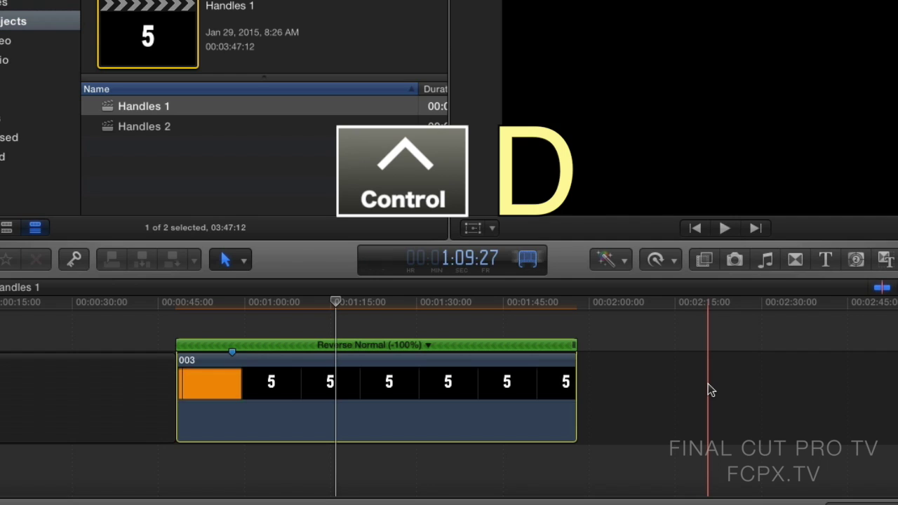
pyautogui.write('+10')
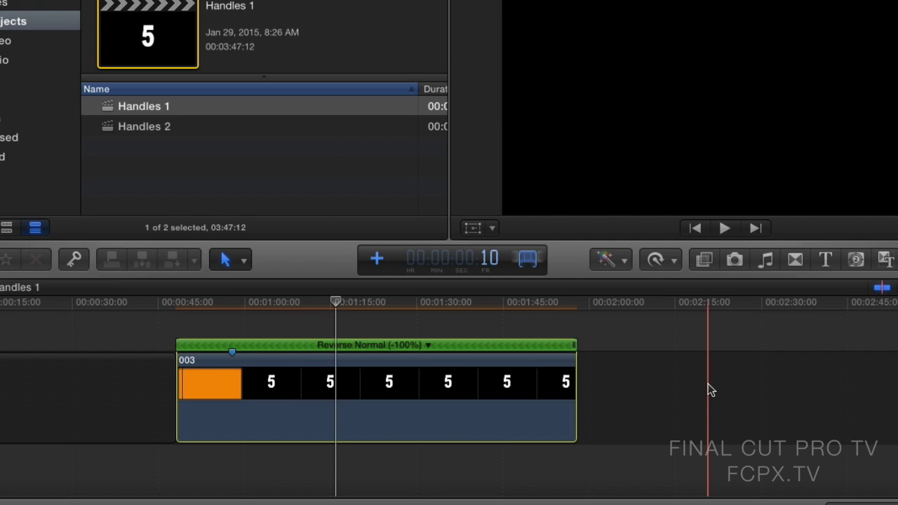
pyautogui.write('00')
pyautogui.press('Return')
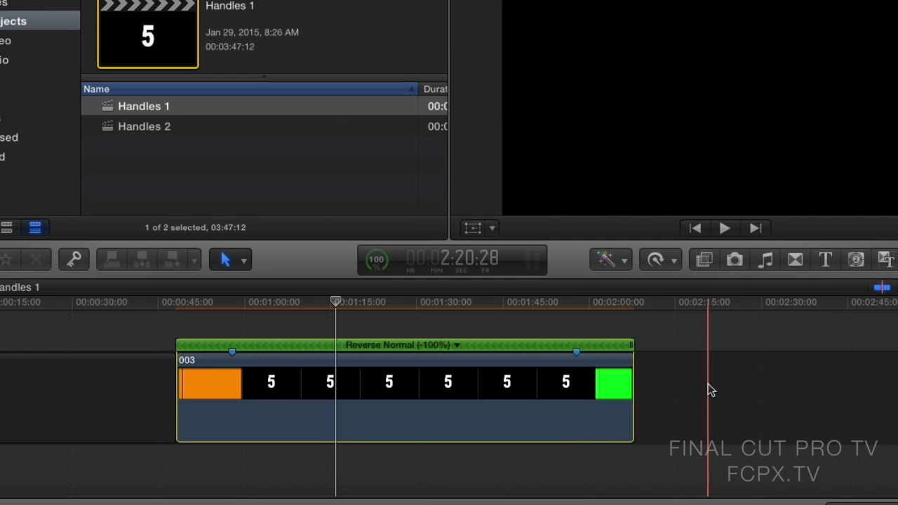
pyautogui.click(666, 260)
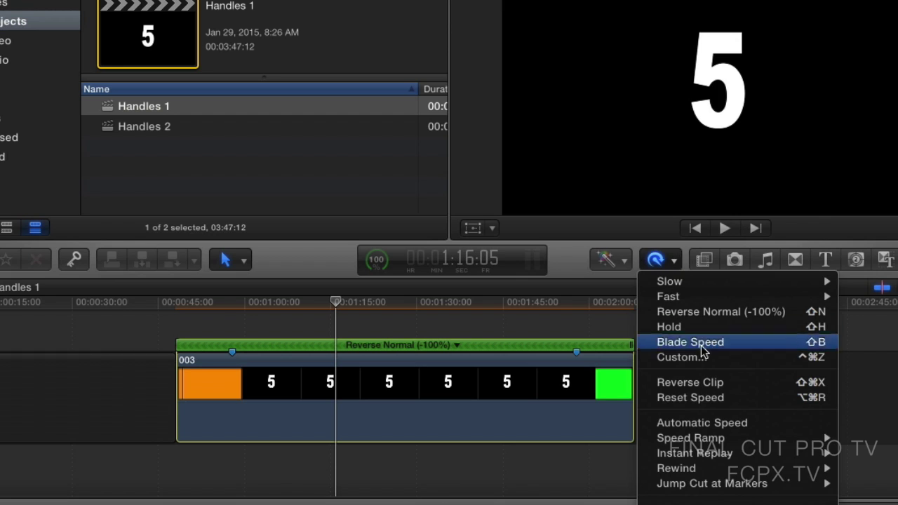
pyautogui.click(670, 436)
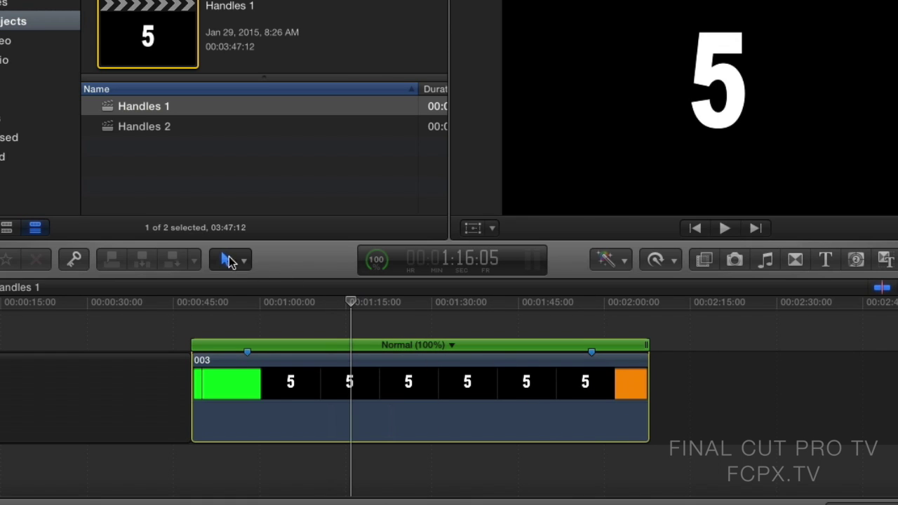
# Open Handles 2, select all clips and lengthen each by ten seconds, totalling 04:17:12
pyautogui.doubleClick(108, 127)
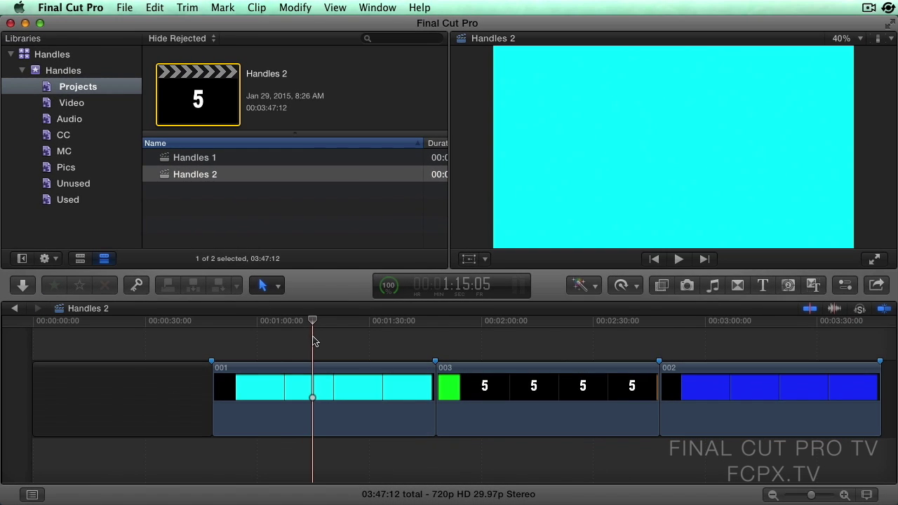
pyautogui.press('super+a')
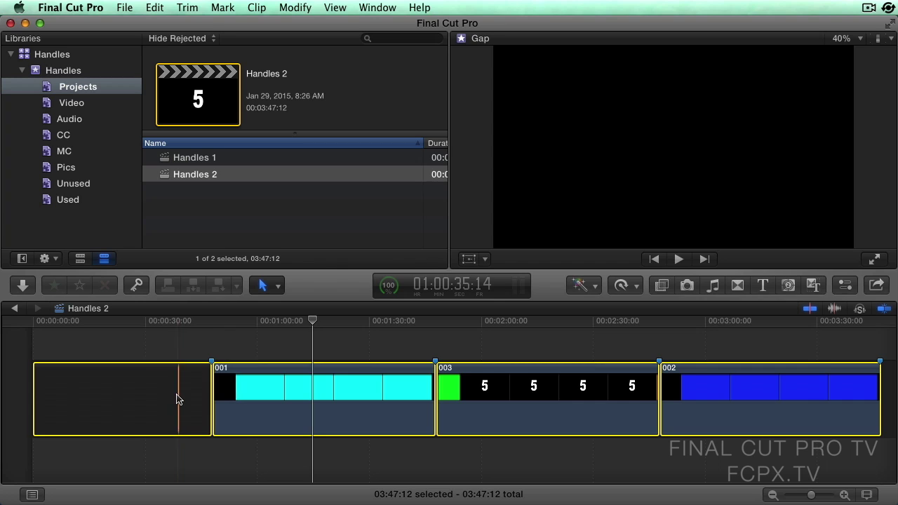
pyautogui.hotkey('ctrl', 'd')
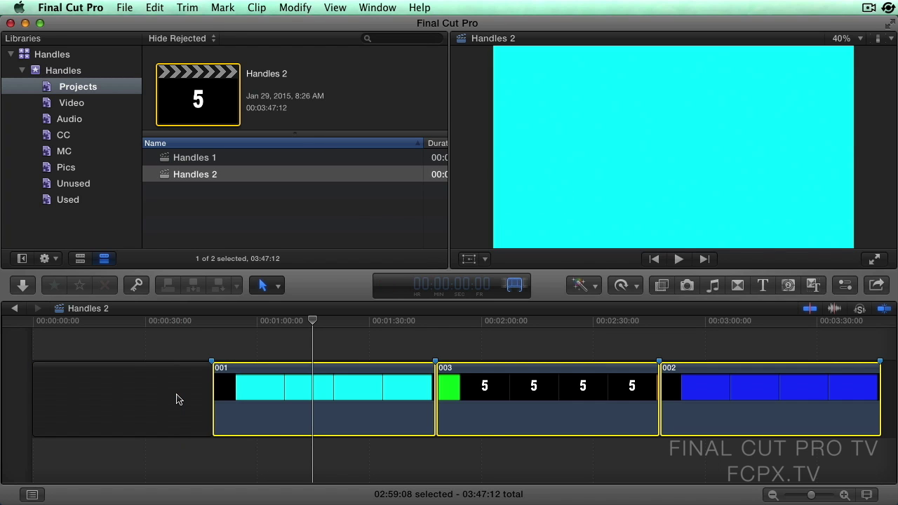
pyautogui.click(452, 285)
pyautogui.write('+10')
pyautogui.write('0:0')
pyautogui.press('Return')
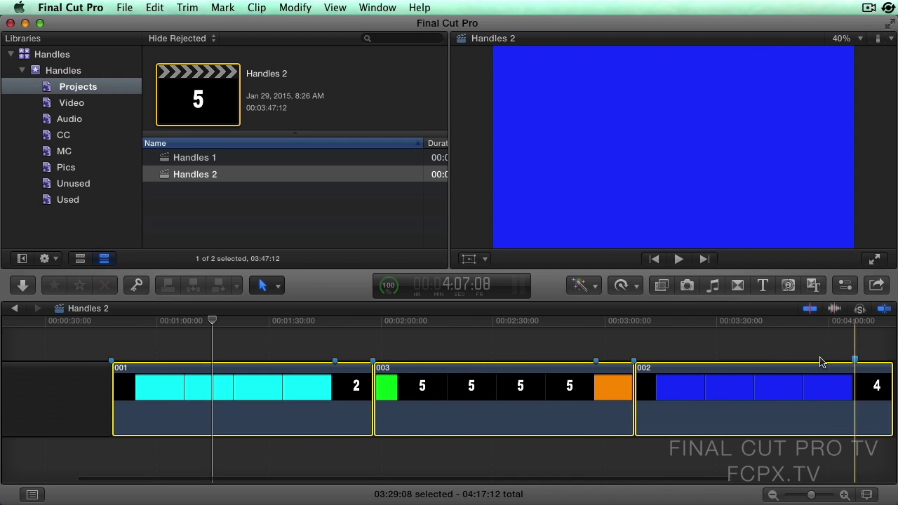
# Reverse all three clips, add 10:00 to each, then restore forward playback, totalling 04:47:12
pyautogui.click(637, 286)
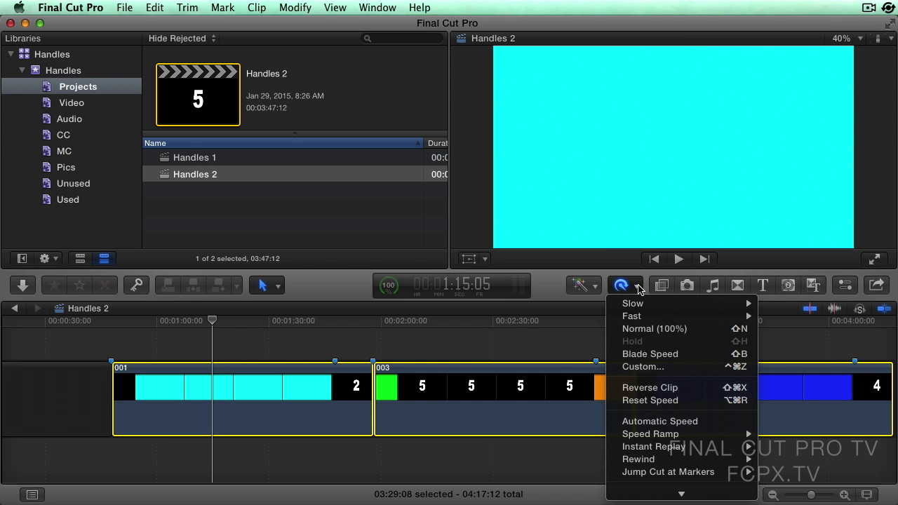
pyautogui.click(659, 390)
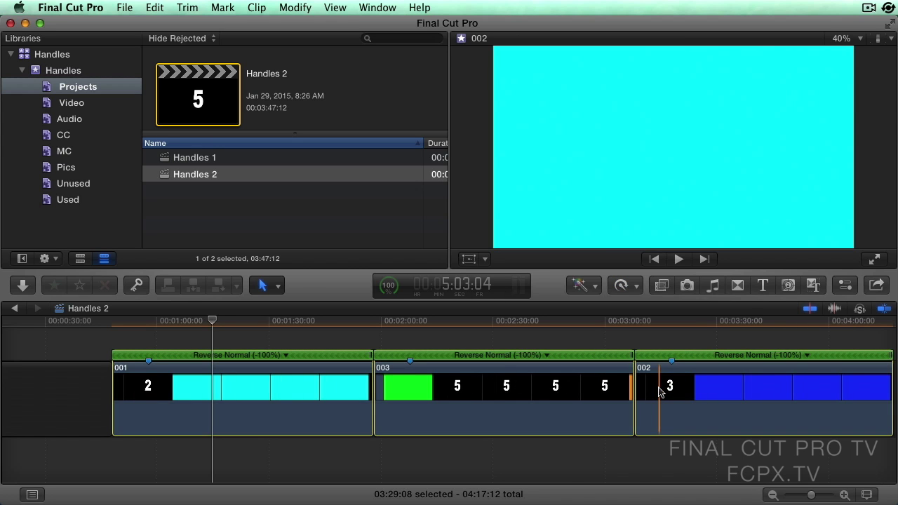
pyautogui.hotkey('ctrl', 'r')
pyautogui.write('10')
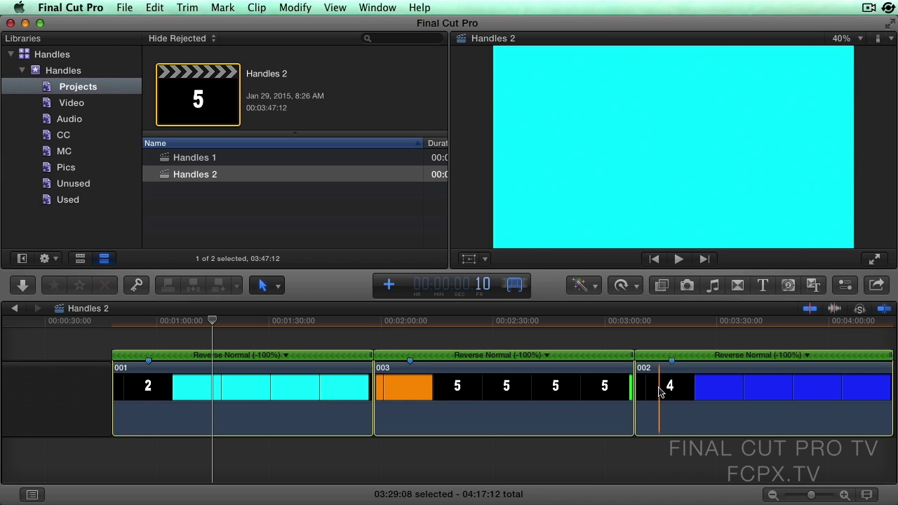
pyautogui.write('00')
pyautogui.press('Return')
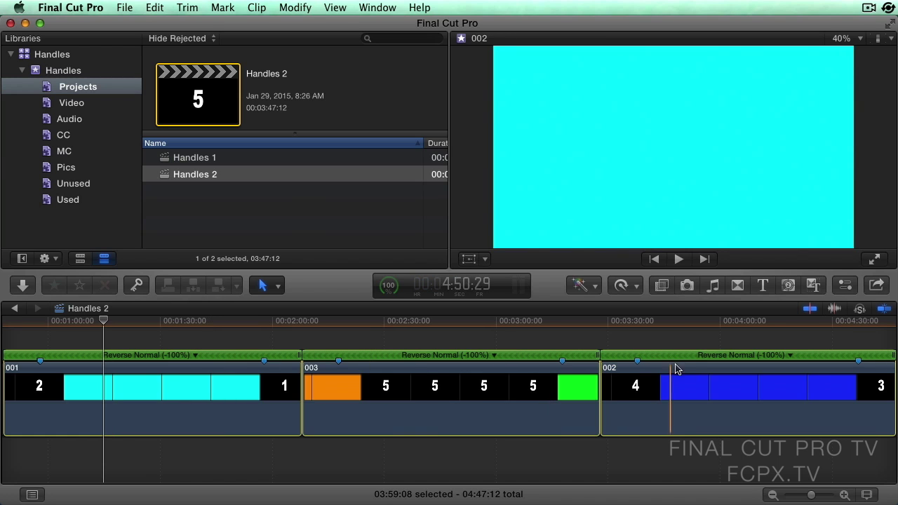
pyautogui.click(638, 286)
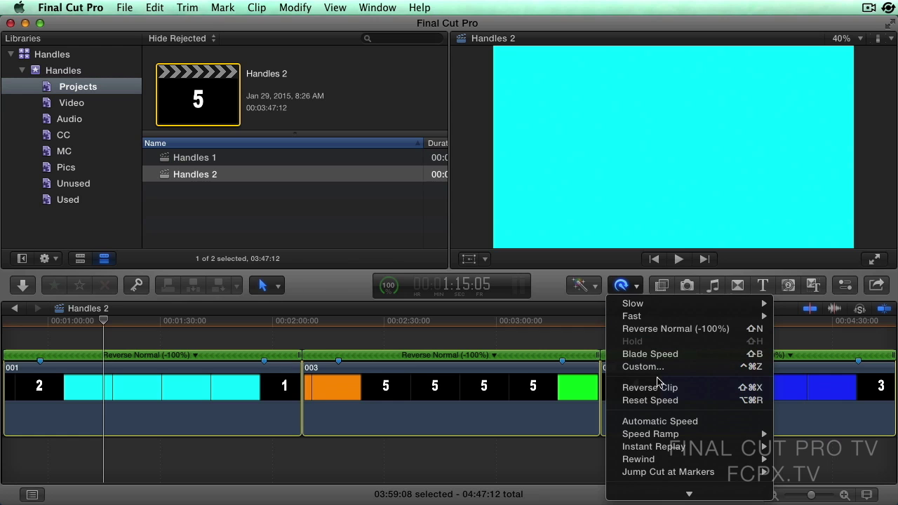
pyautogui.click(660, 390)
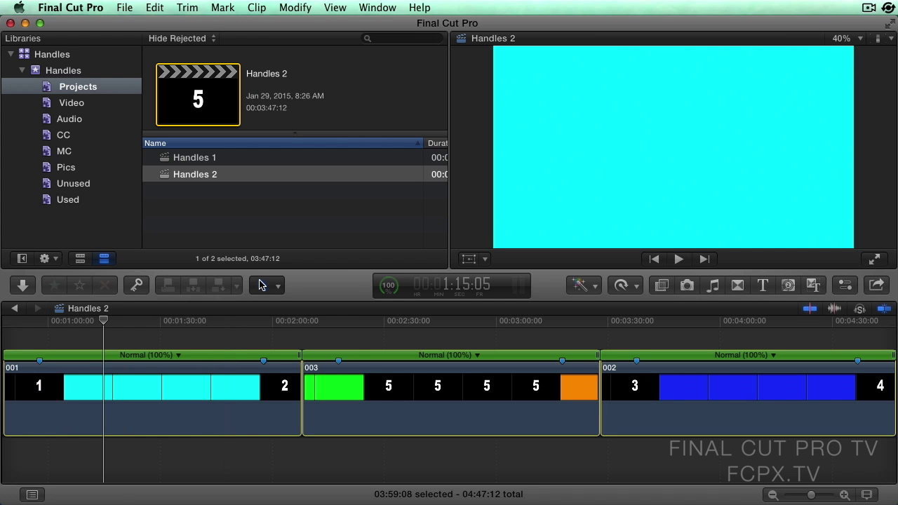
pyautogui.click(73, 8)
pyautogui.moveTo(73, 59)
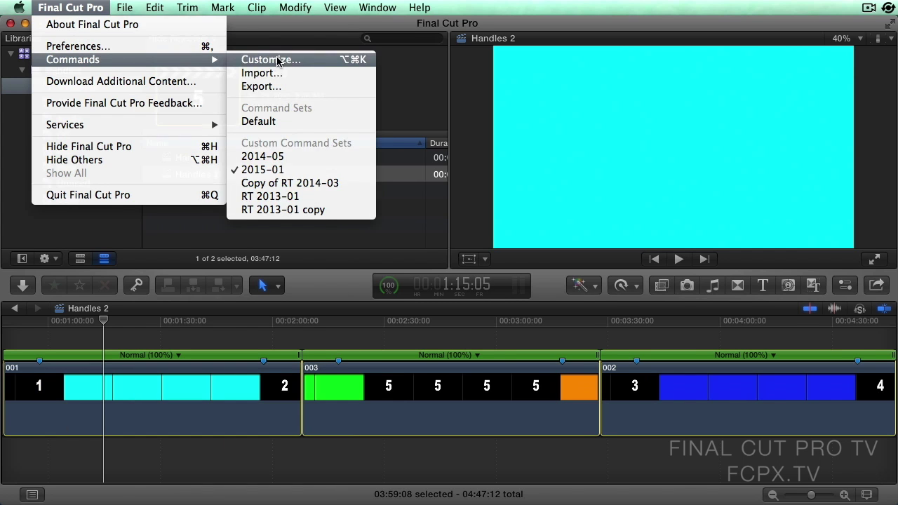
pyautogui.click(276, 60)
pyautogui.click(831, 43)
pyautogui.write('re')
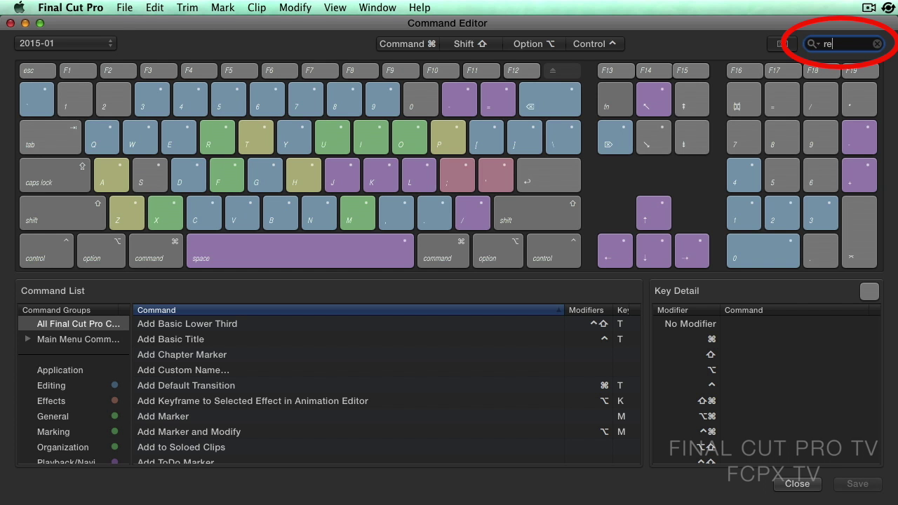
pyautogui.write('verse')
pyautogui.scroll(-1, 395, 330)
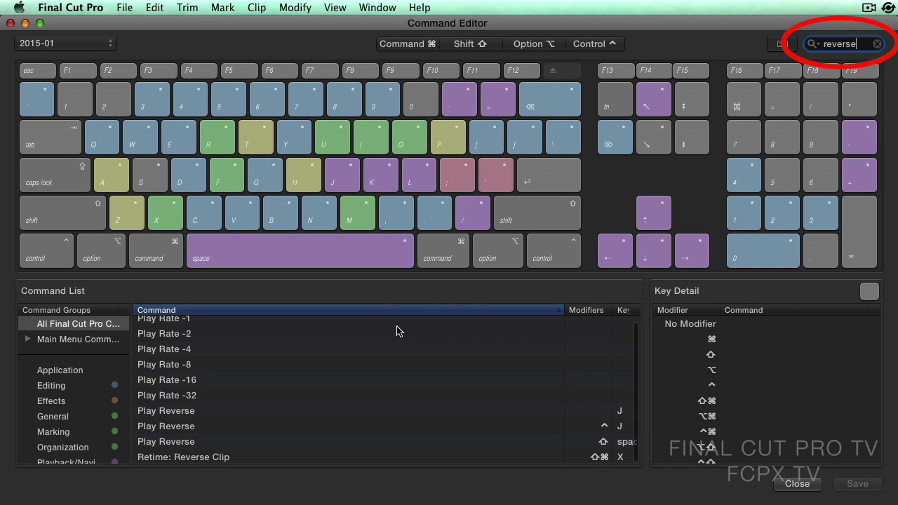
pyautogui.click(603, 458)
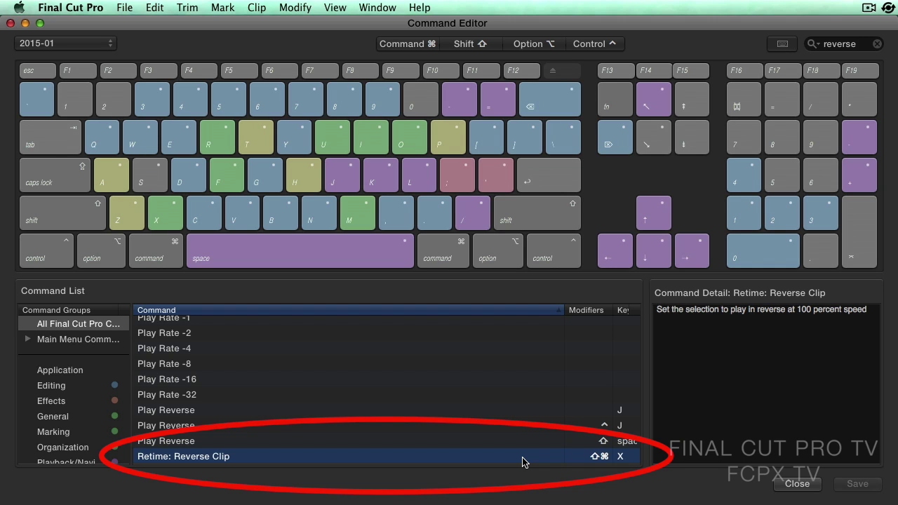
pyautogui.click(10, 24)
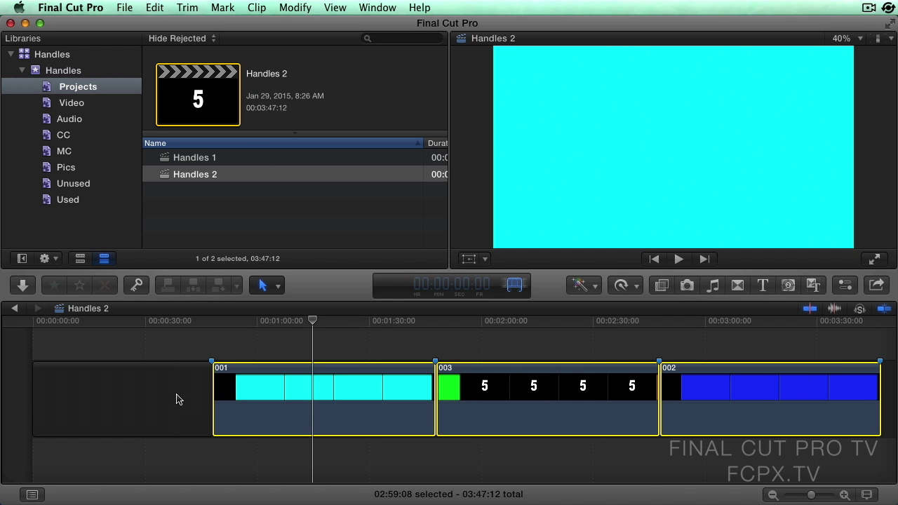
# Re-enter the +10:00 duration for all three clips, bringing the total back to 04:47:12
pyautogui.write('+1000')
pyautogui.press('Return')
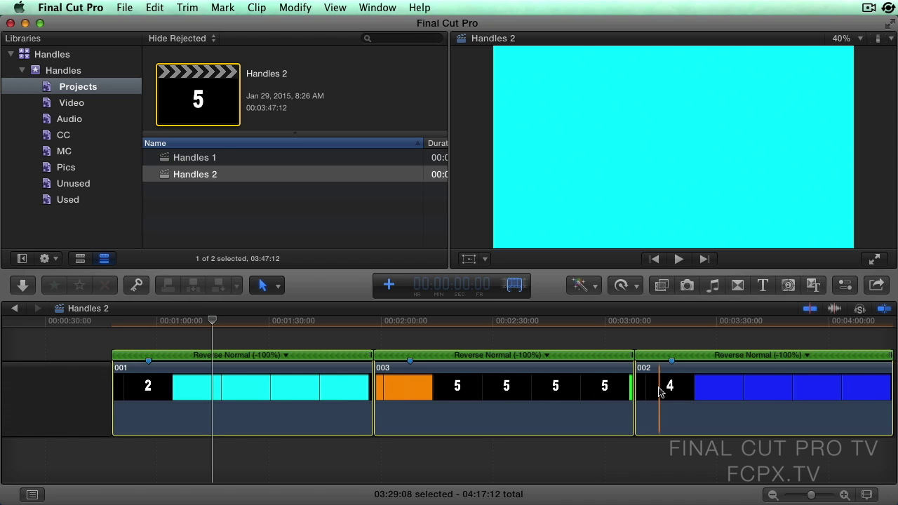
pyautogui.write('10')
pyautogui.press('Return')
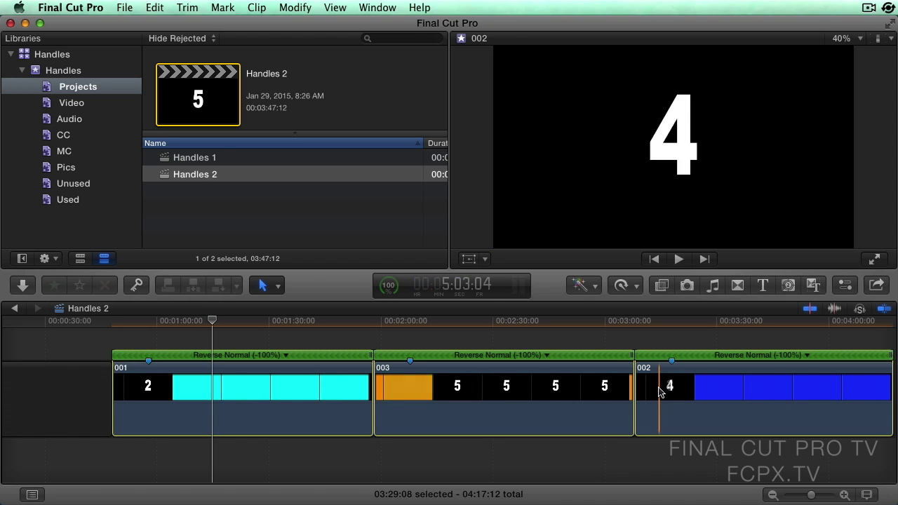
pyautogui.write('0')
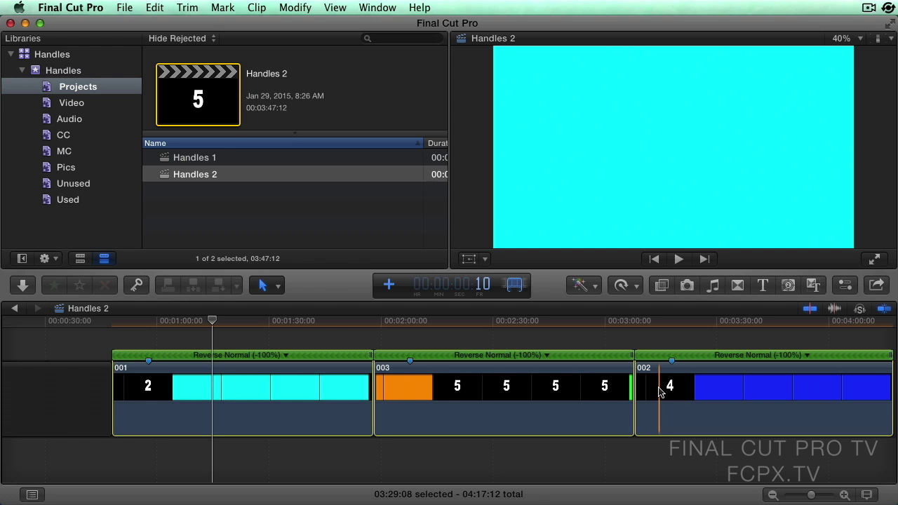
pyautogui.write('0:00')
pyautogui.press('Return')
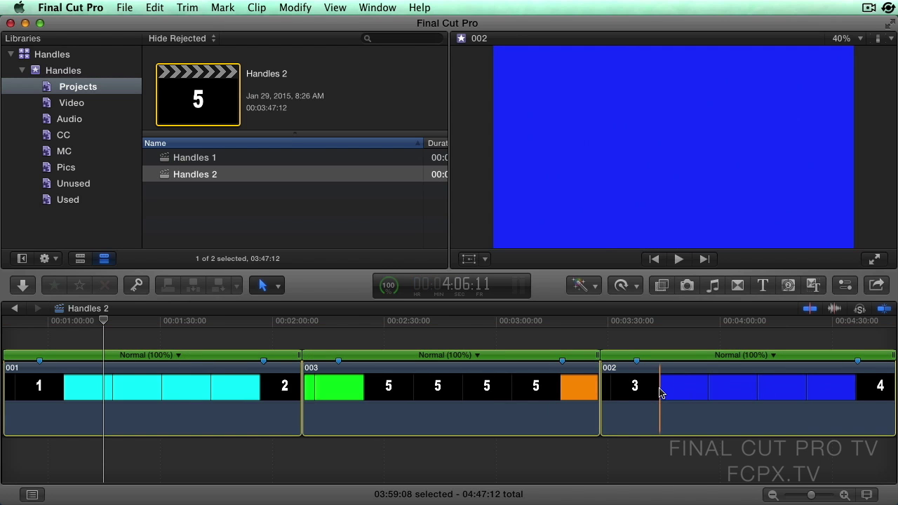